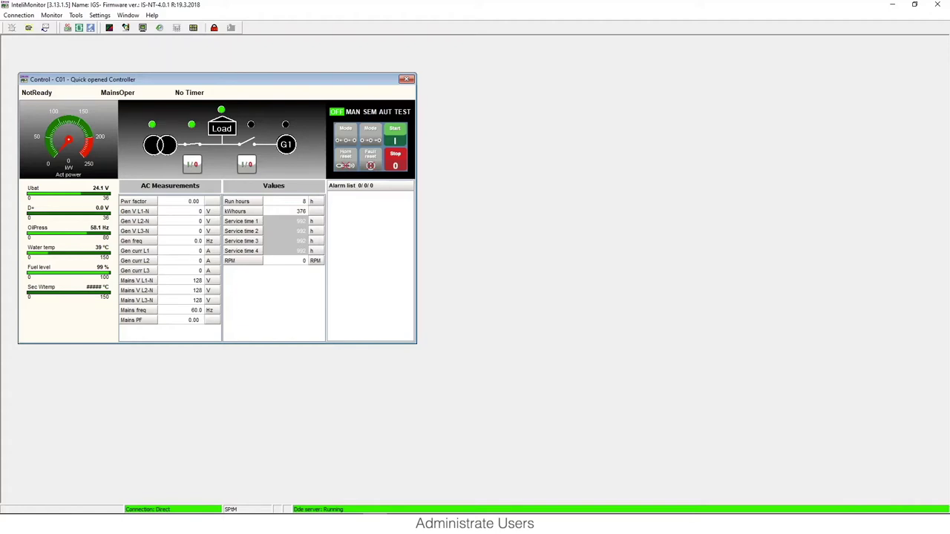
Step: Log in to controller C01 as Administrator with its password, after cancelling a first login prompt
click(192, 164)
click(51, 16)
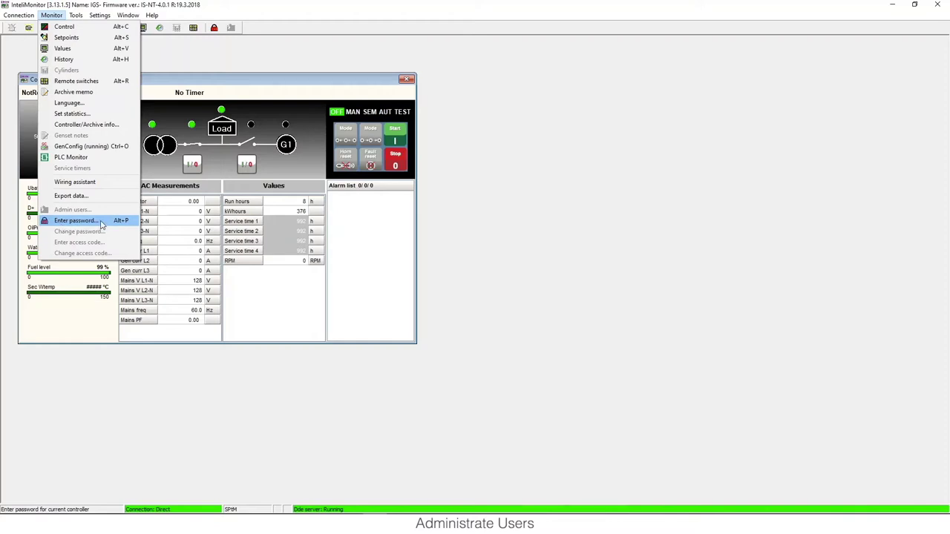
click(102, 223)
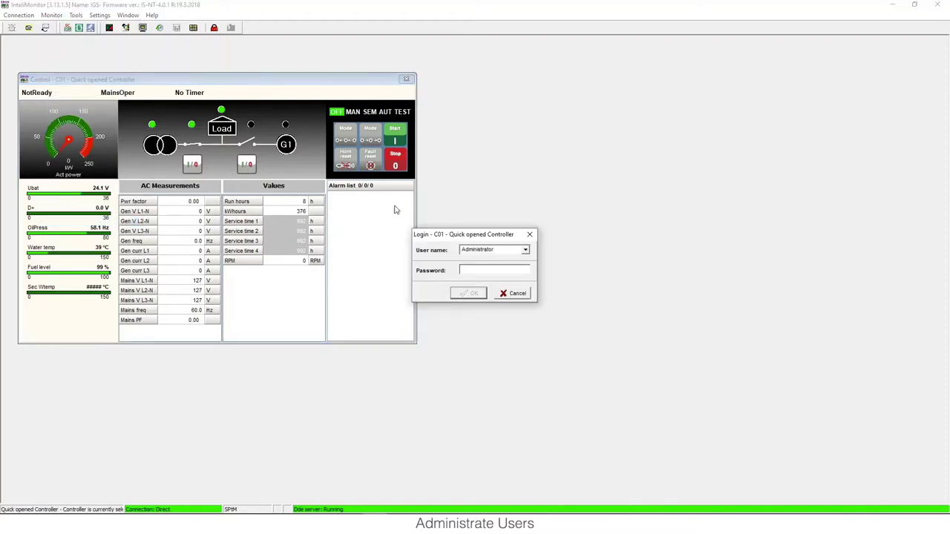
click(508, 293)
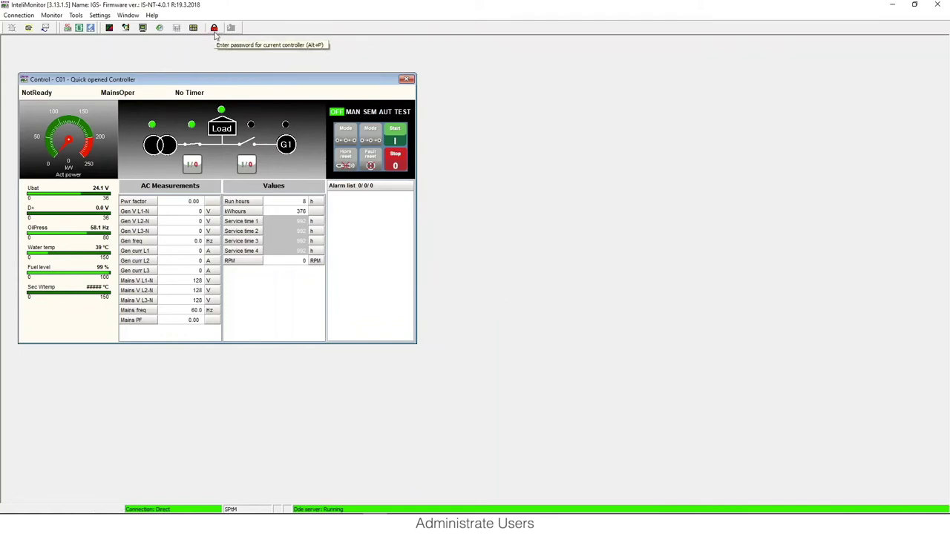
click(214, 28)
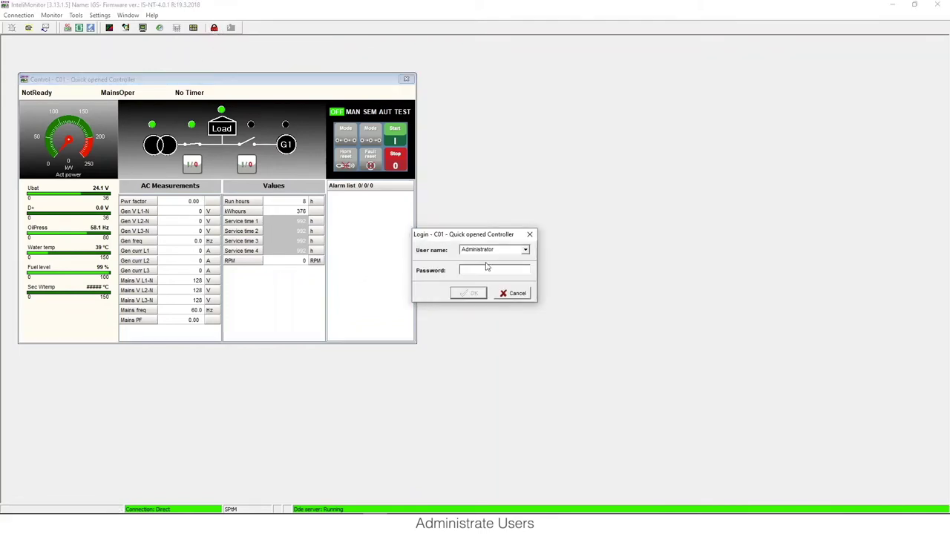
text(0)
click(479, 294)
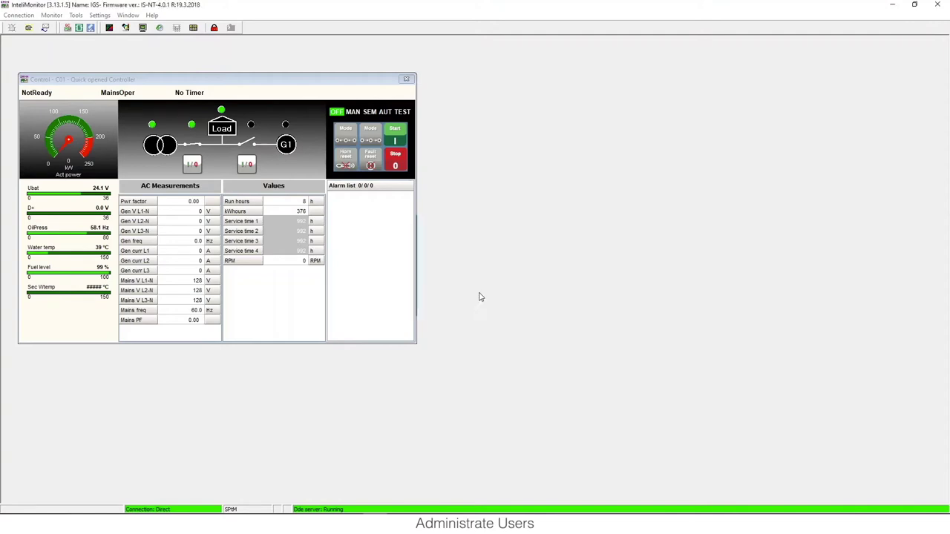
Step: Open the Admin Users dialog for controller C01 and reposition it to uncover the alarm list
click(52, 17)
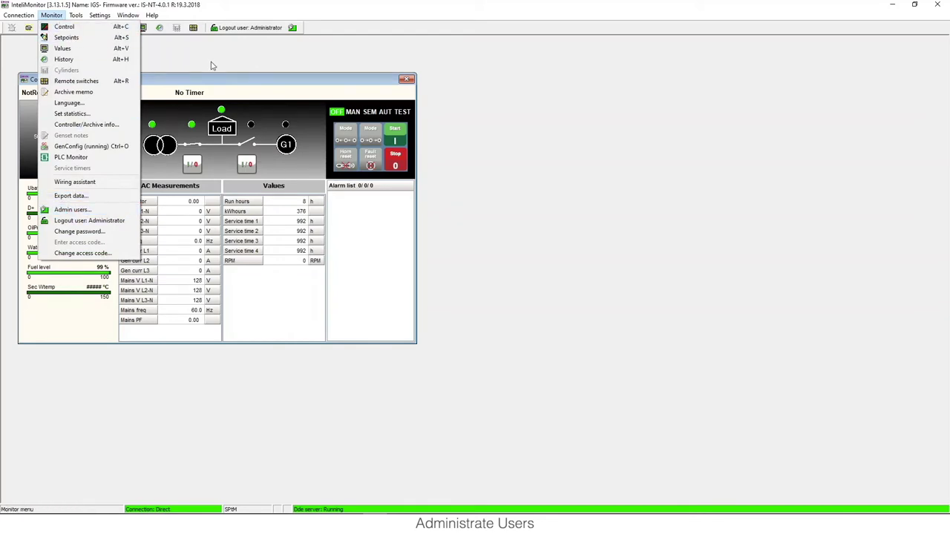
click(268, 55)
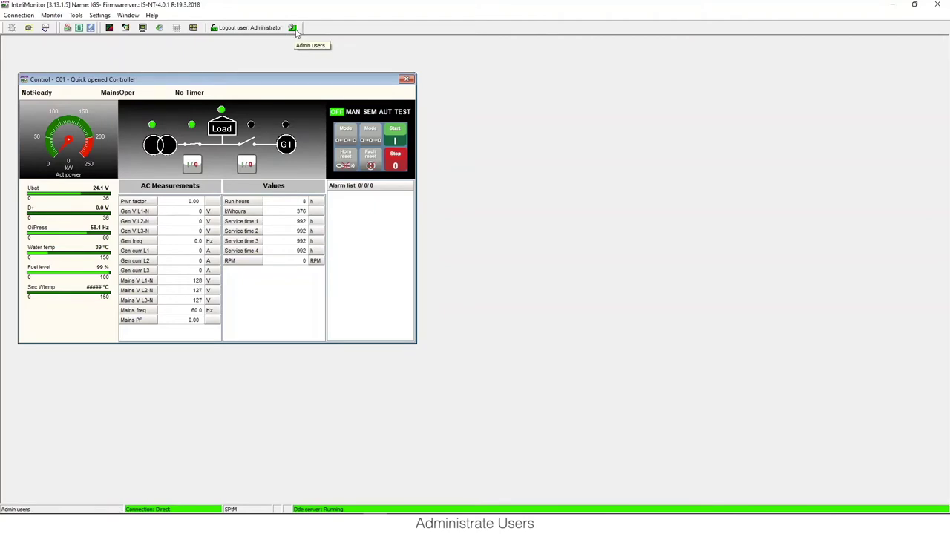
click(292, 28)
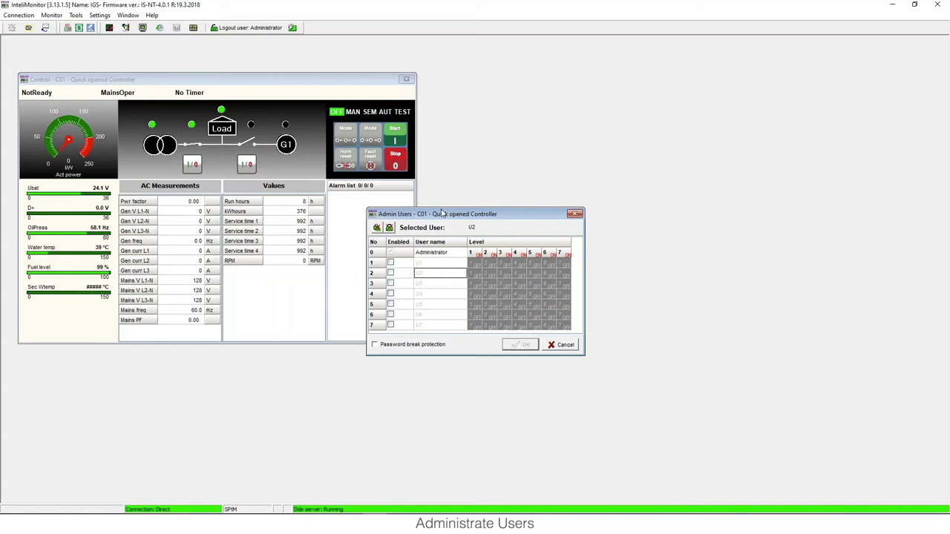
drag(443, 213, 422, 188)
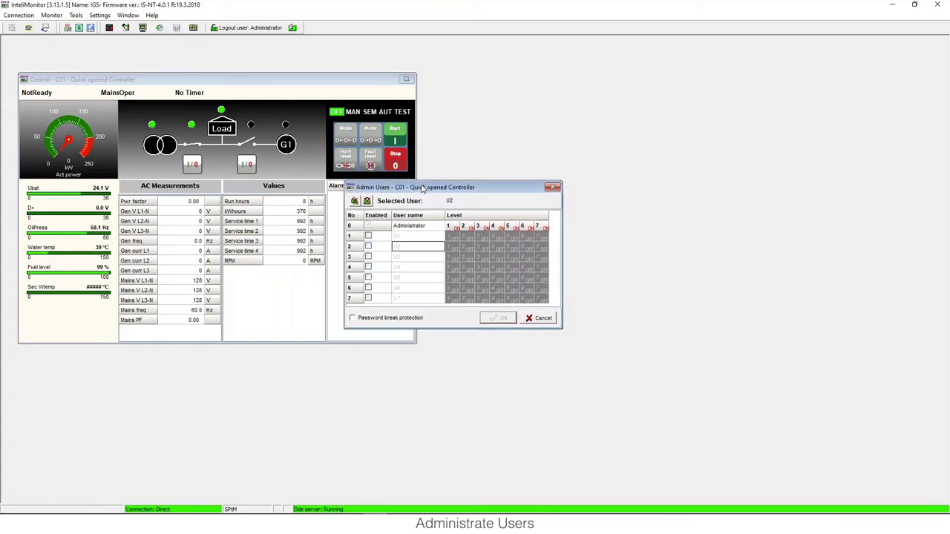
drag(422, 188, 421, 205)
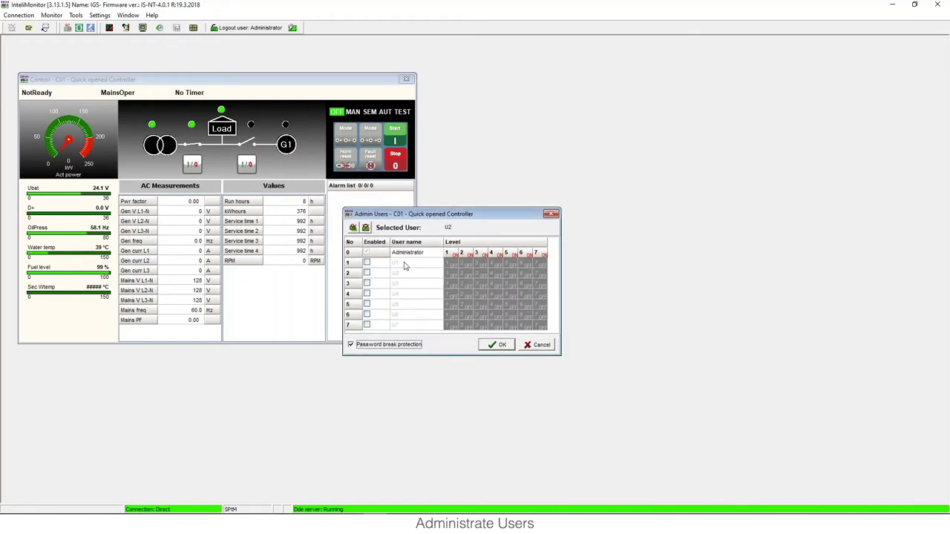
Step: Enable users 1 and 2 and name them Operador and Supervisor
click(405, 266)
click(366, 263)
double_click(405, 263)
text(Operado)
click(367, 273)
click(402, 274)
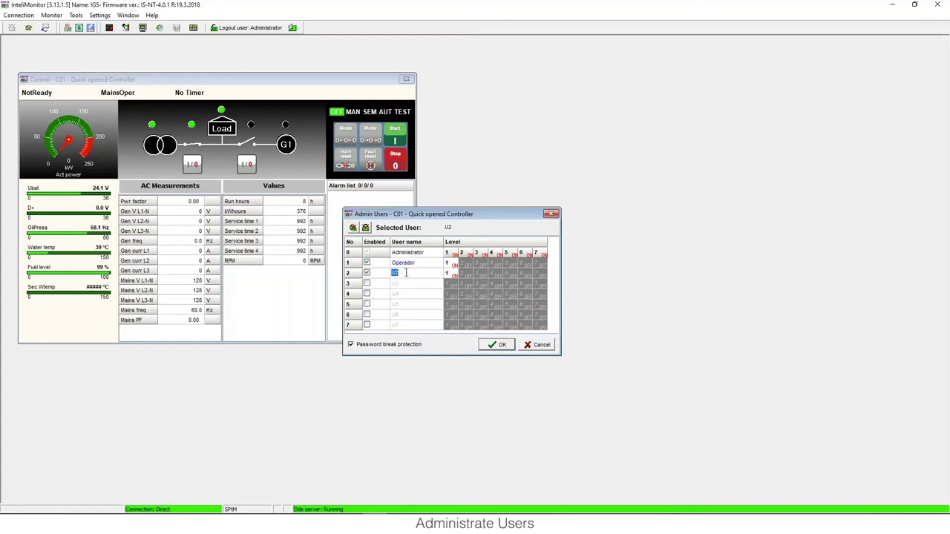
text(Supervisor)
Step: Enable users 3 and 4 and name them Técnico and Sistemas
click(367, 284)
click(406, 286)
text(Técnico)
click(372, 294)
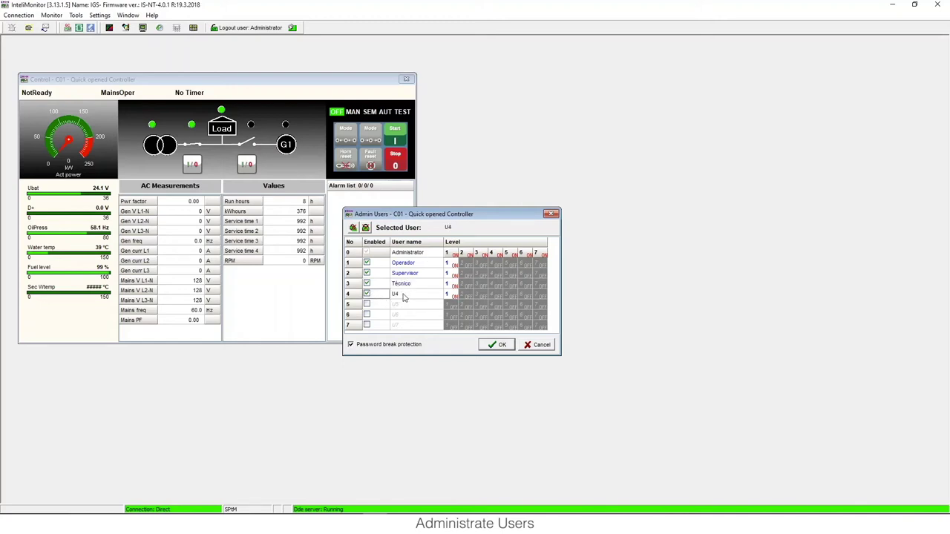
click(404, 296)
double_click(402, 293)
text(Sistemas)
Step: Enable user 5 and rename it from U5 to Ingenieria
click(397, 306)
text(U5)
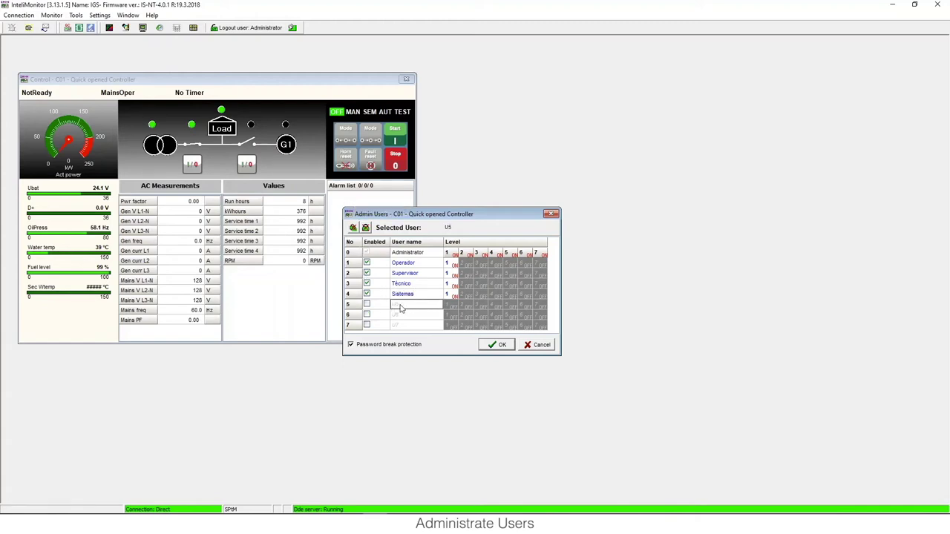
key(Return)
click(402, 306)
double_click(406, 304)
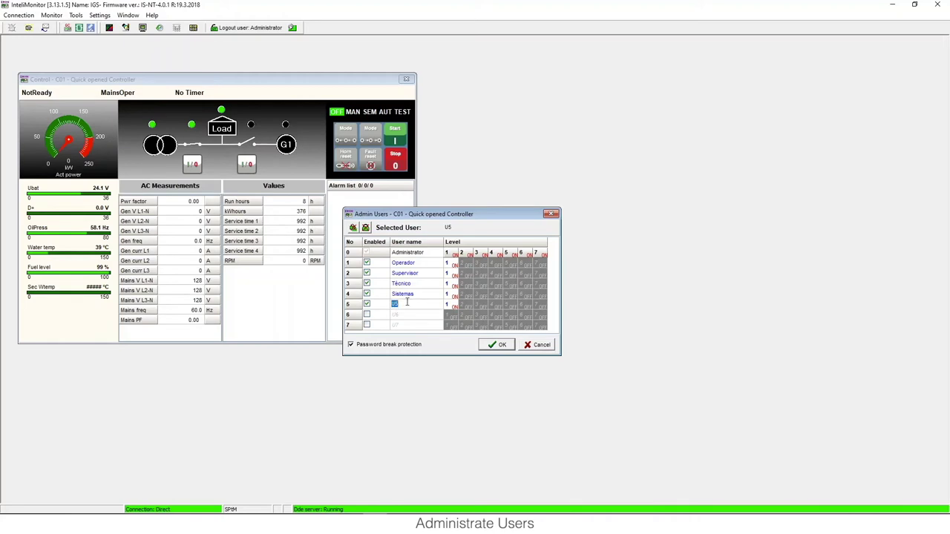
key(BackSpace)
text(Ingenieria)
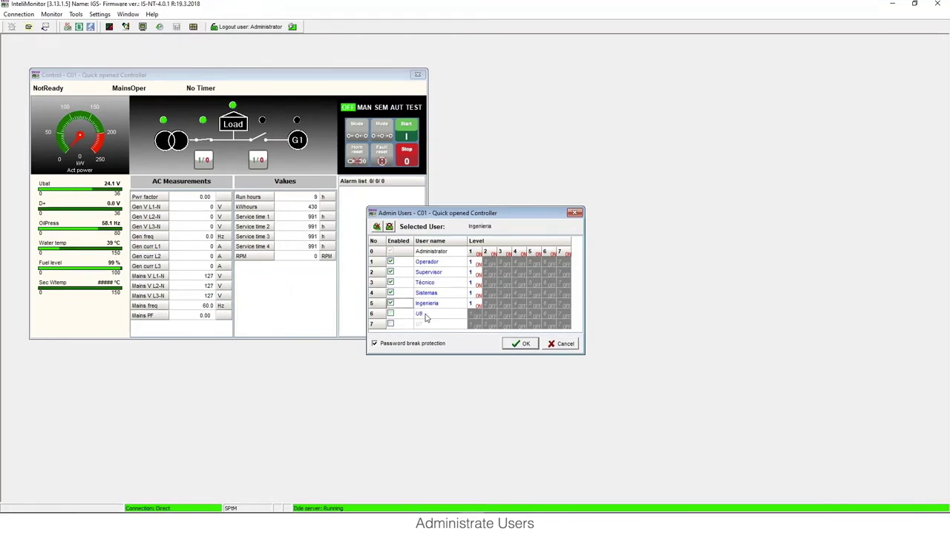
Step: Briefly enable the sixth user, then disable it again
click(425, 315)
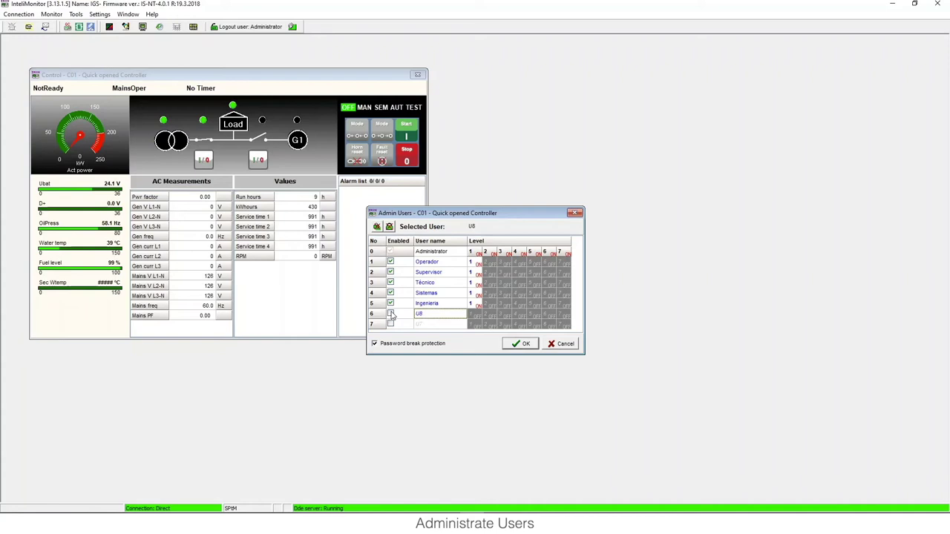
click(423, 318)
click(391, 314)
Step: Set access levels: Supervisor up to 2, Técnico 3, Sistemas 4, Ingeniería 6, then bring GenConfig forward
click(492, 276)
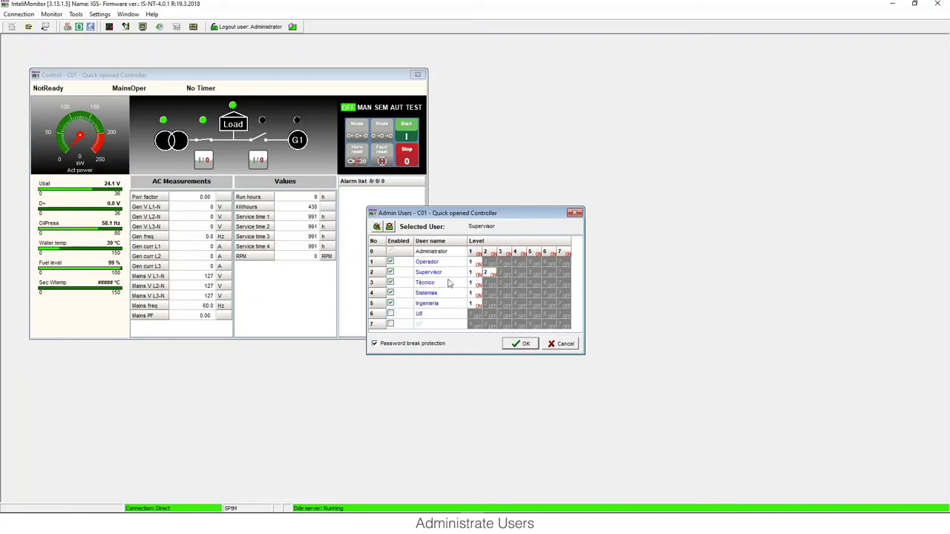
click(505, 285)
click(519, 294)
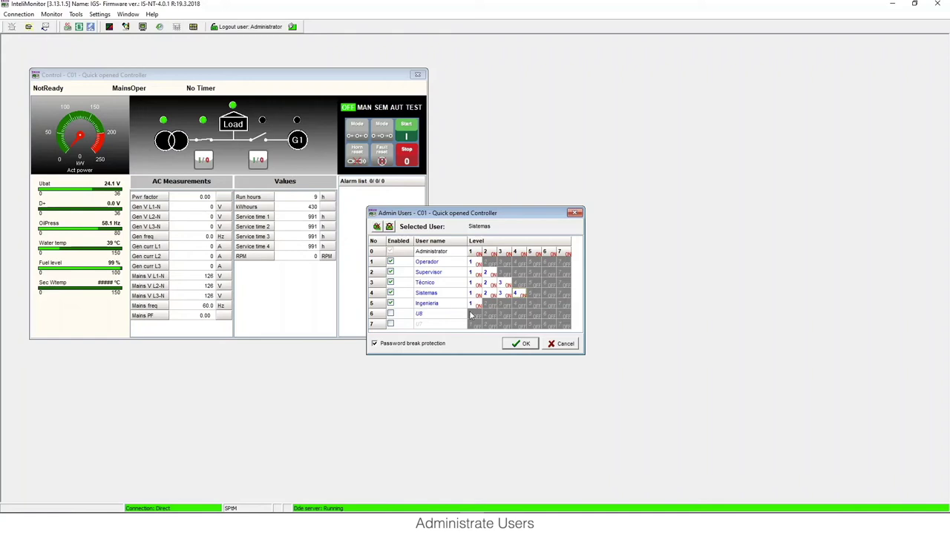
click(546, 306)
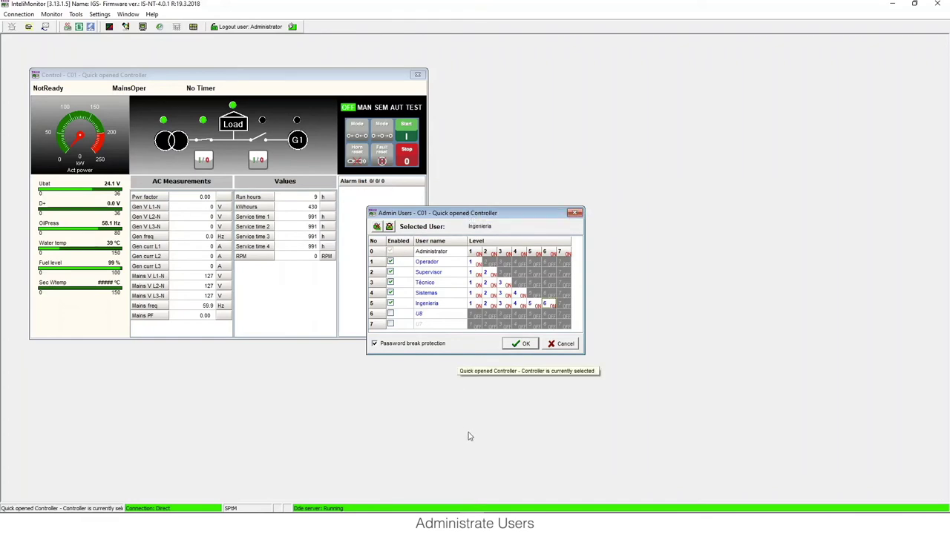
click(404, 512)
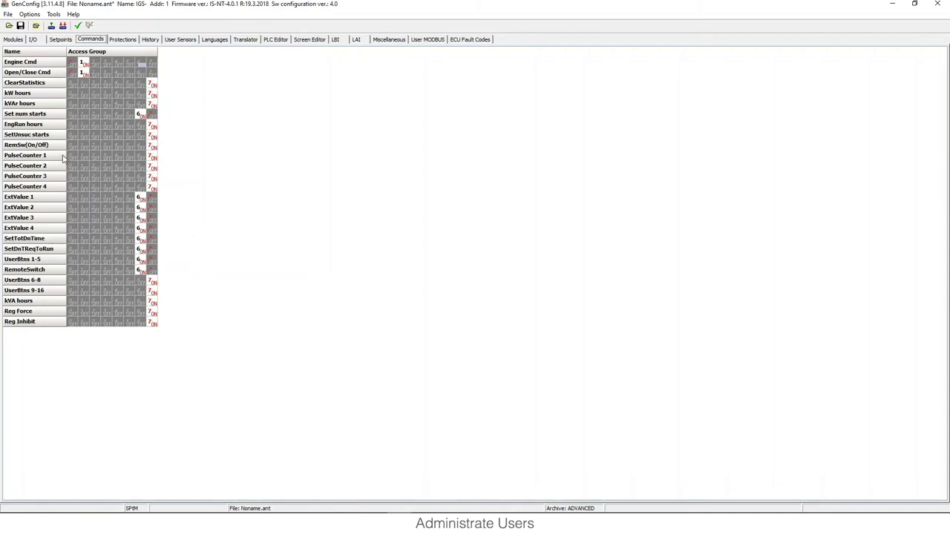
Step: Review access groups of the SUS control, Basic settings, Comms settings and Engine params setpoints in GenConfig
click(59, 41)
click(51, 74)
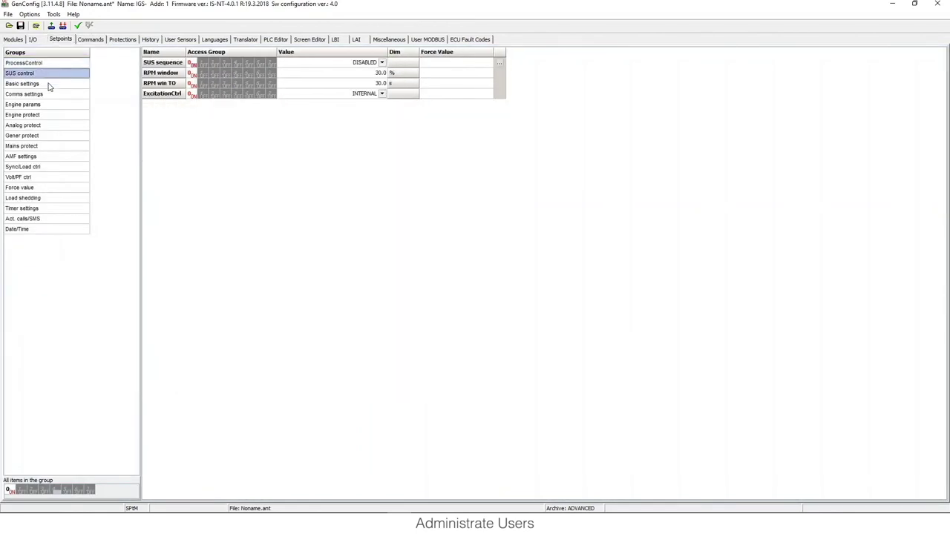
click(49, 84)
click(52, 94)
click(51, 104)
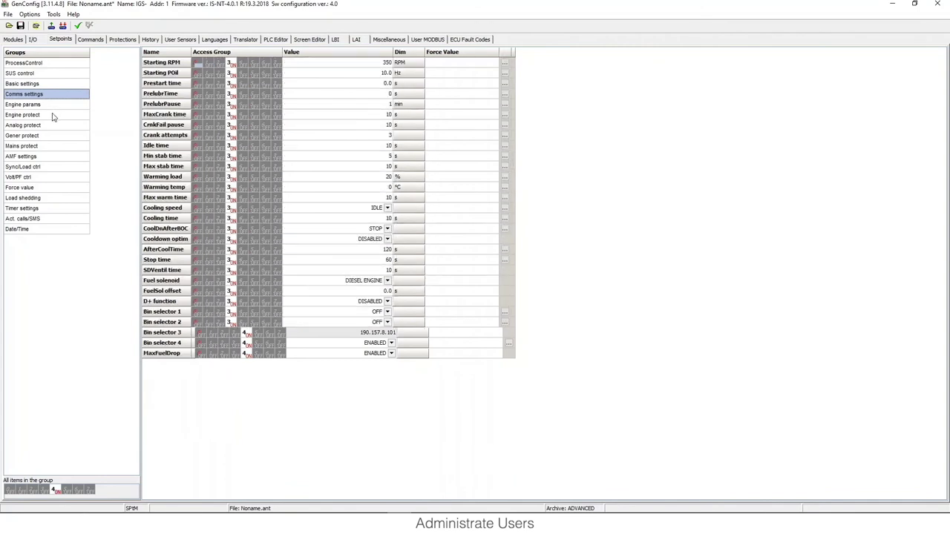
click(55, 115)
click(52, 95)
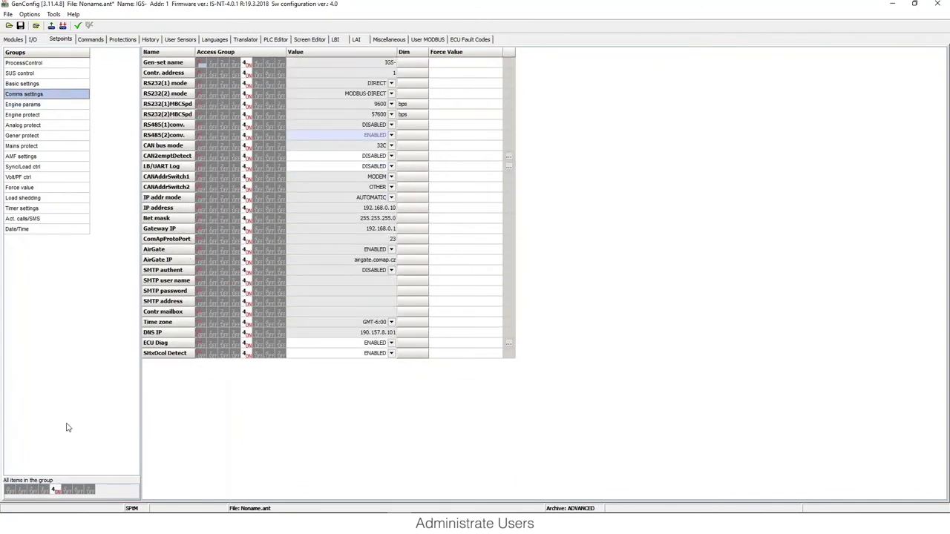
click(234, 117)
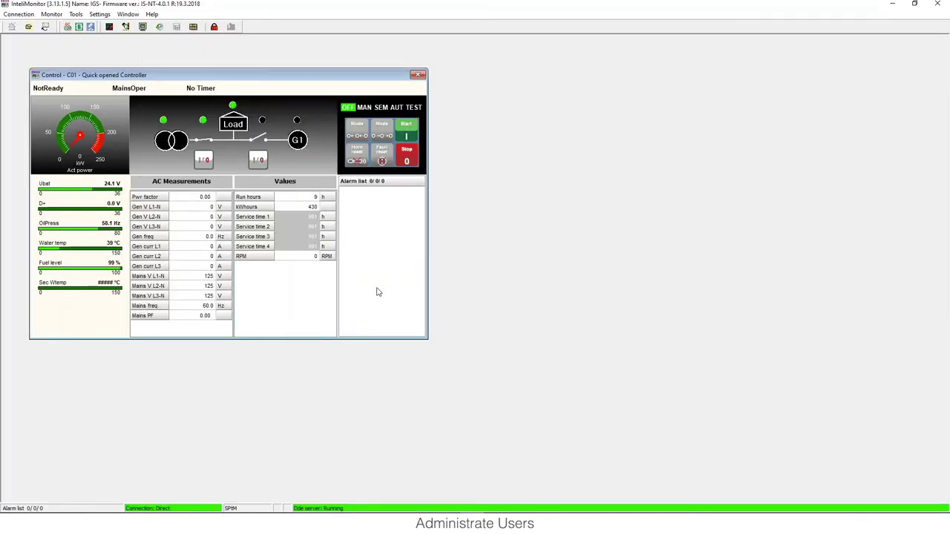
click(51, 14)
Step: Log in to controller C01 as Operador with its password, then switch to GenConfig
click(74, 218)
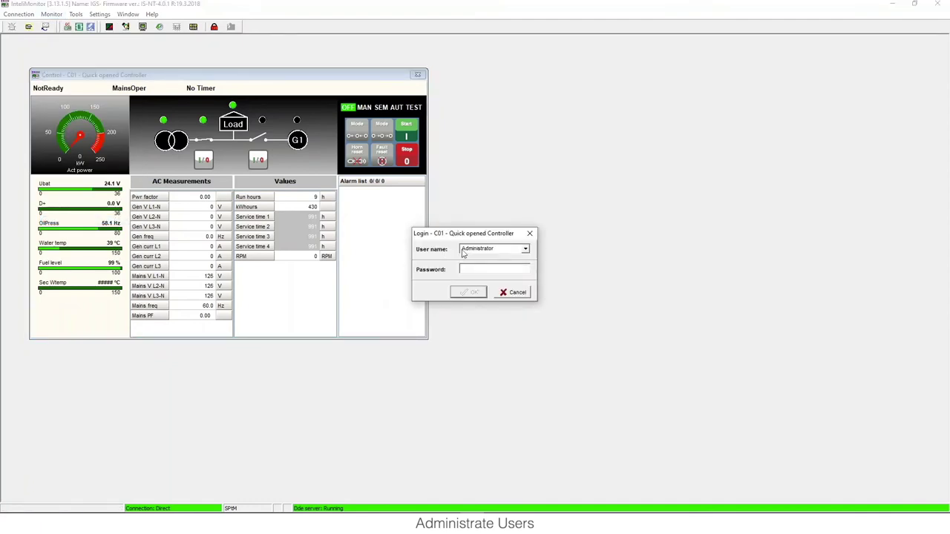
click(479, 253)
click(488, 267)
click(480, 265)
text(1234)
click(469, 292)
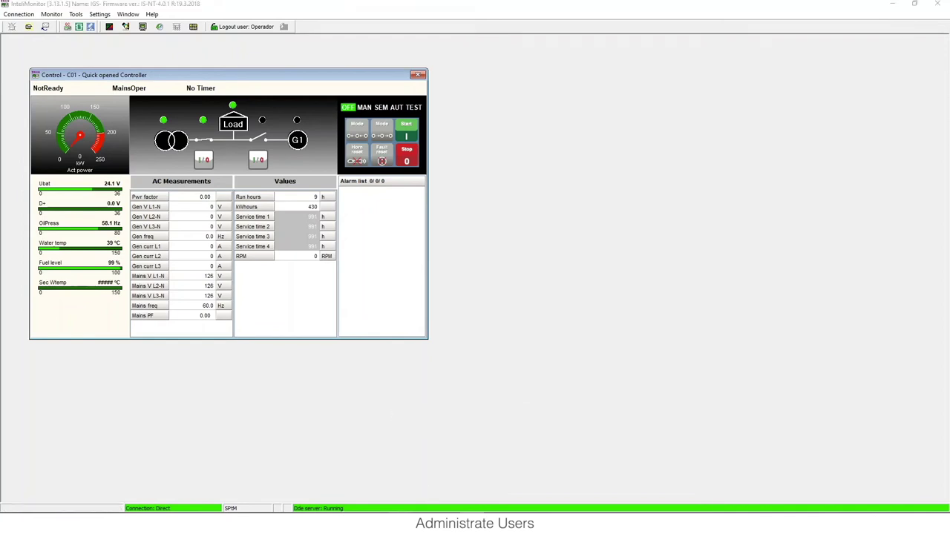
key(alt+Tab)
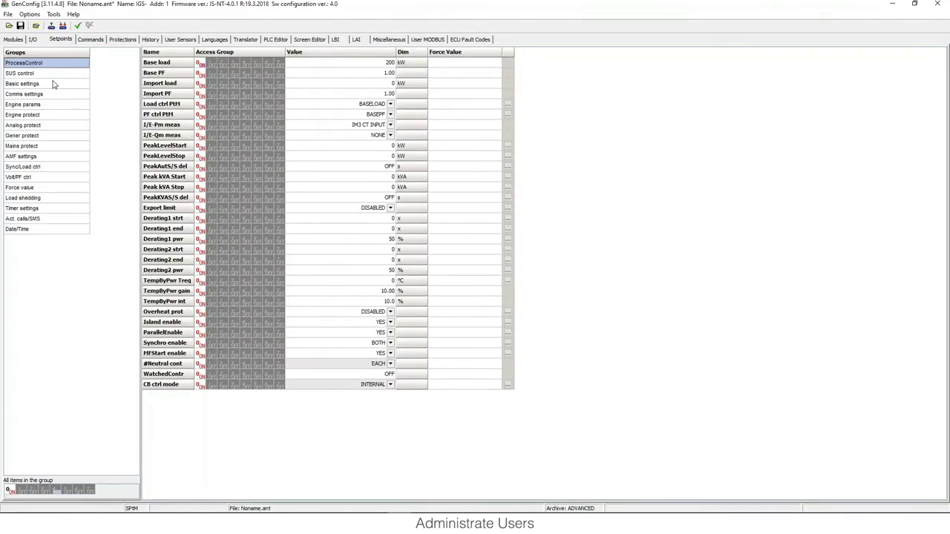
Step: Compare the Comms settings (level 4) and Engine params (level 3) setpoint access groups
click(53, 84)
click(57, 94)
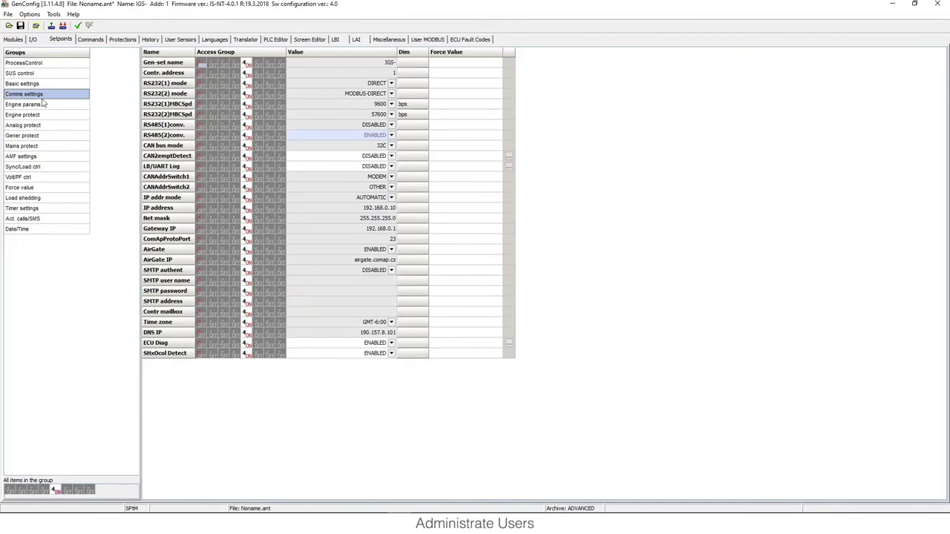
click(43, 104)
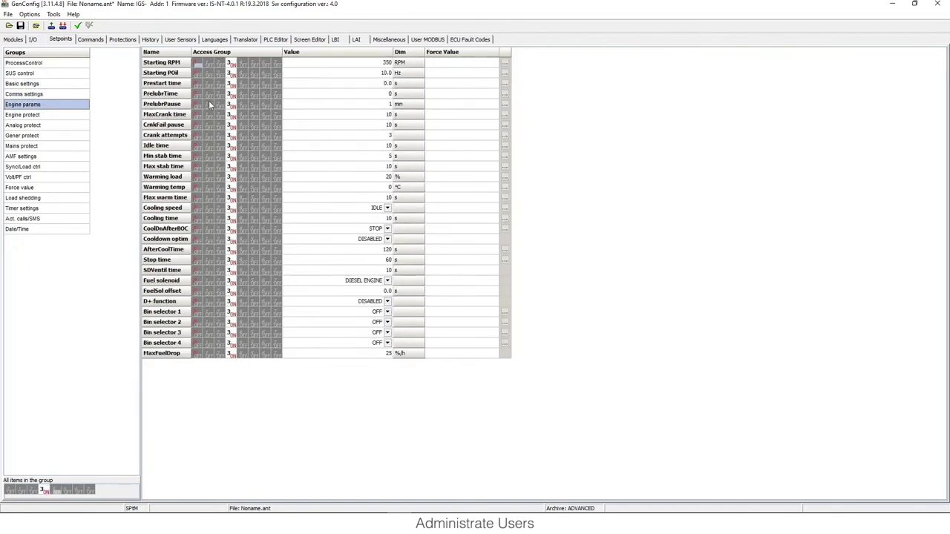
click(70, 95)
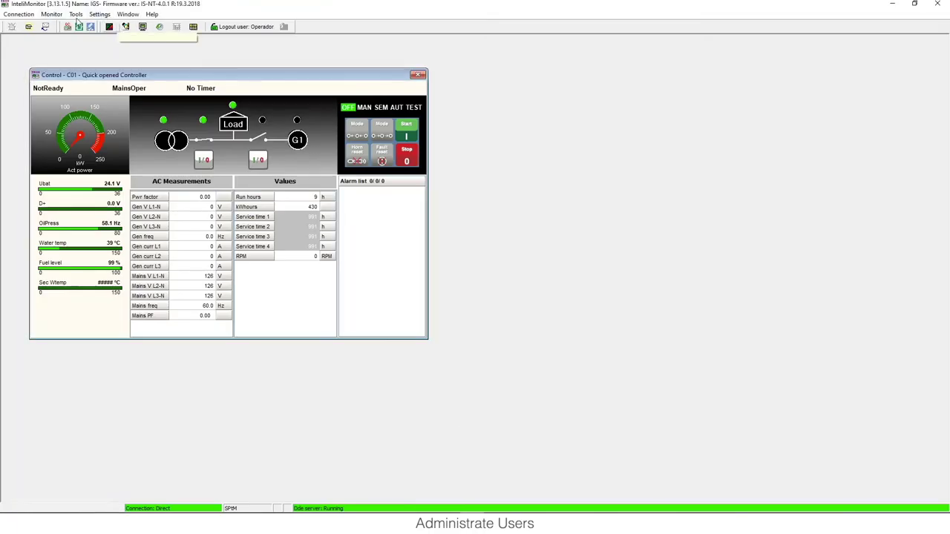
Step: Open the controller's Setpoints and browse the Comms settings and Engine params groups
click(51, 14)
click(64, 37)
click(232, 128)
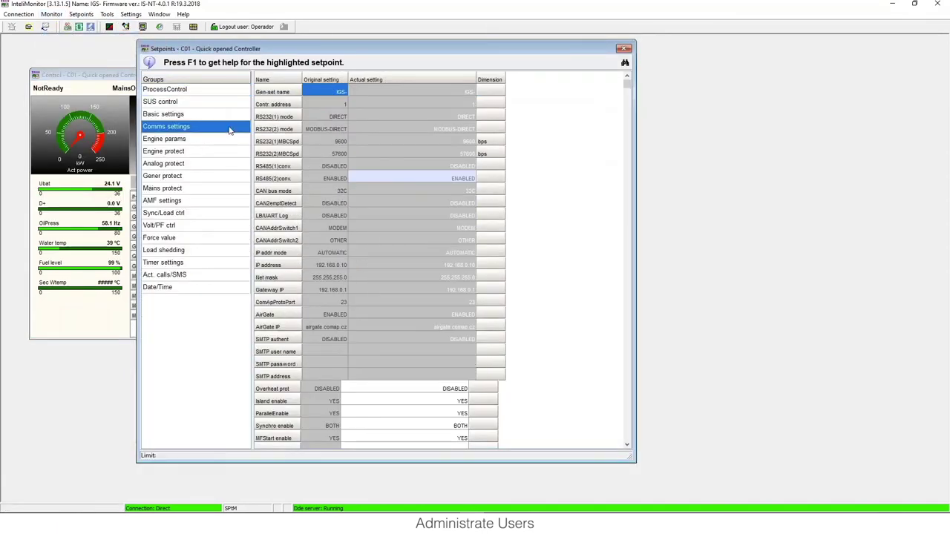
click(199, 141)
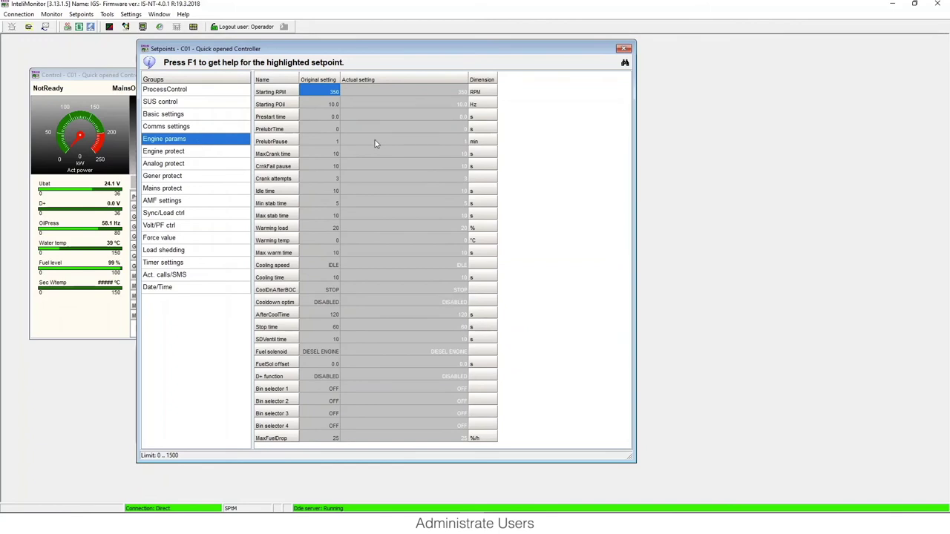
click(374, 145)
click(381, 126)
Step: Attempt to edit RS232(2) mode as Operador, then log Operador out
click(222, 127)
click(417, 132)
click(417, 132)
click(413, 119)
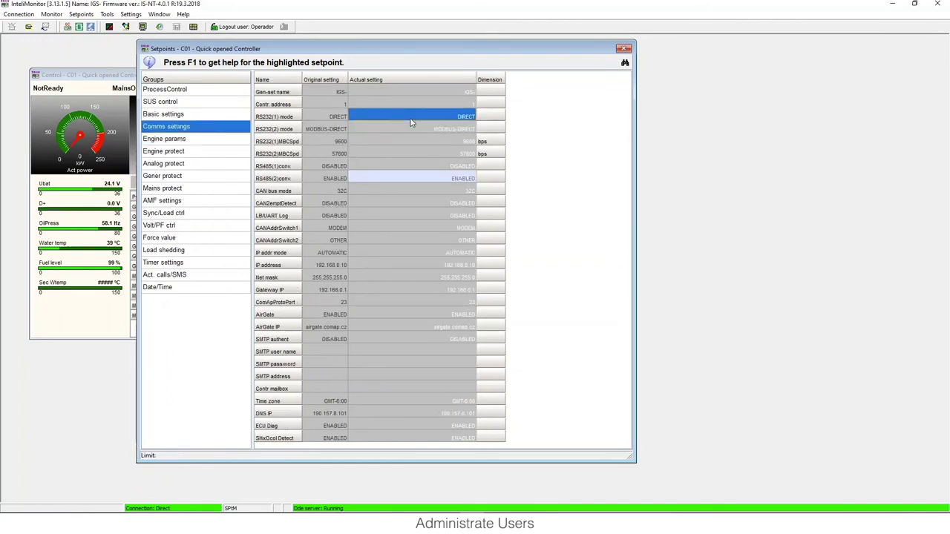
click(222, 140)
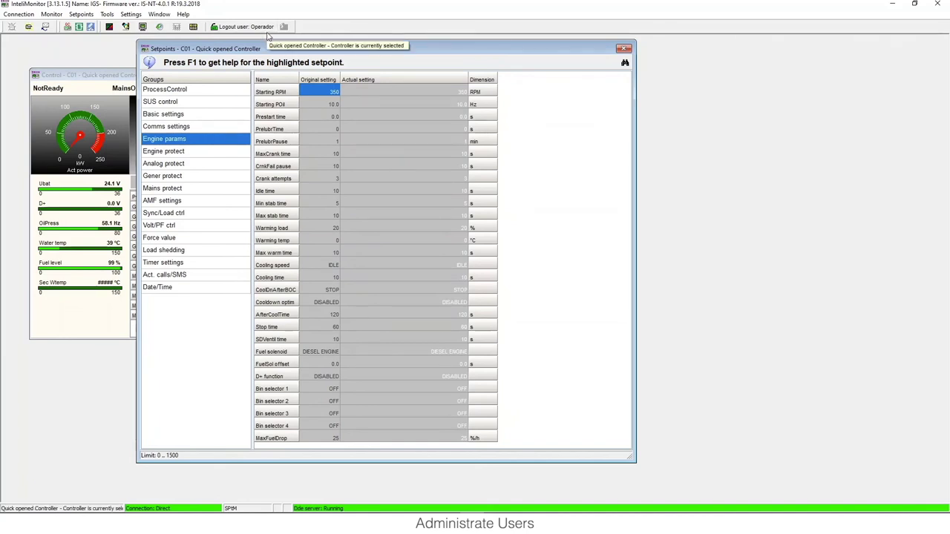
click(265, 29)
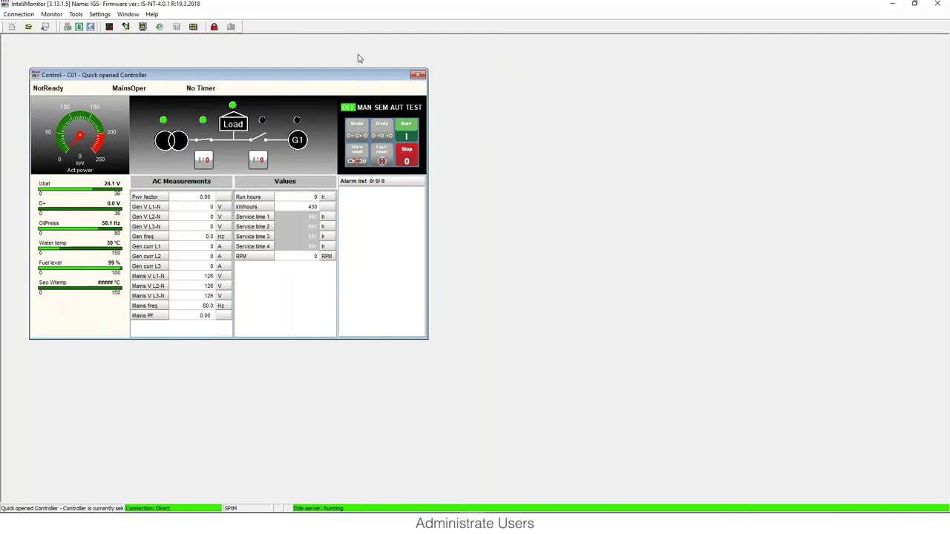
Step: Submit two wrong Administrator passwords, dismissing each Invalid password error
click(214, 27)
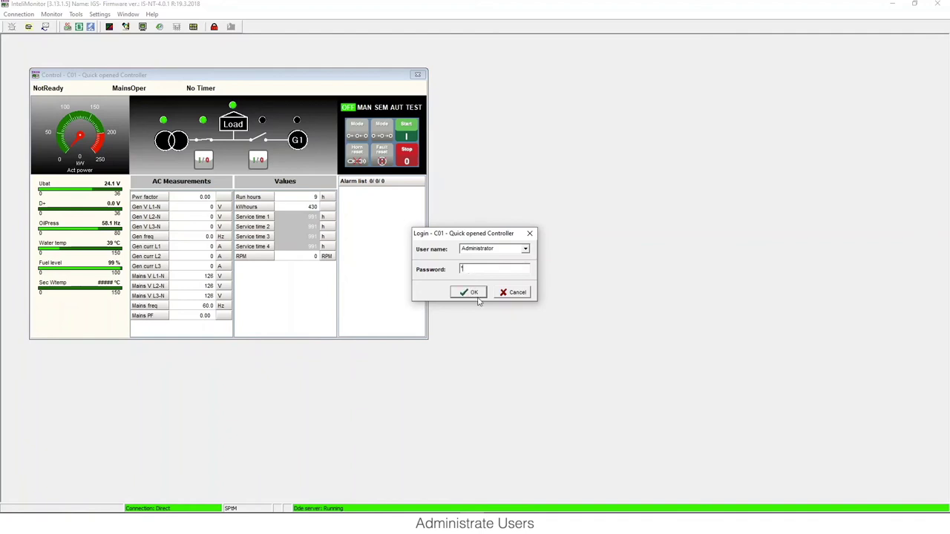
click(479, 293)
click(531, 293)
click(472, 291)
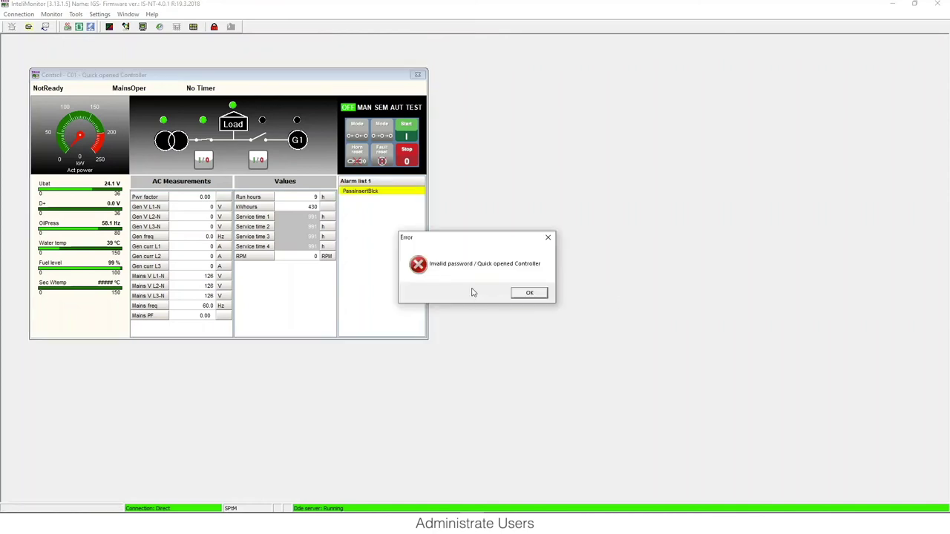
click(515, 294)
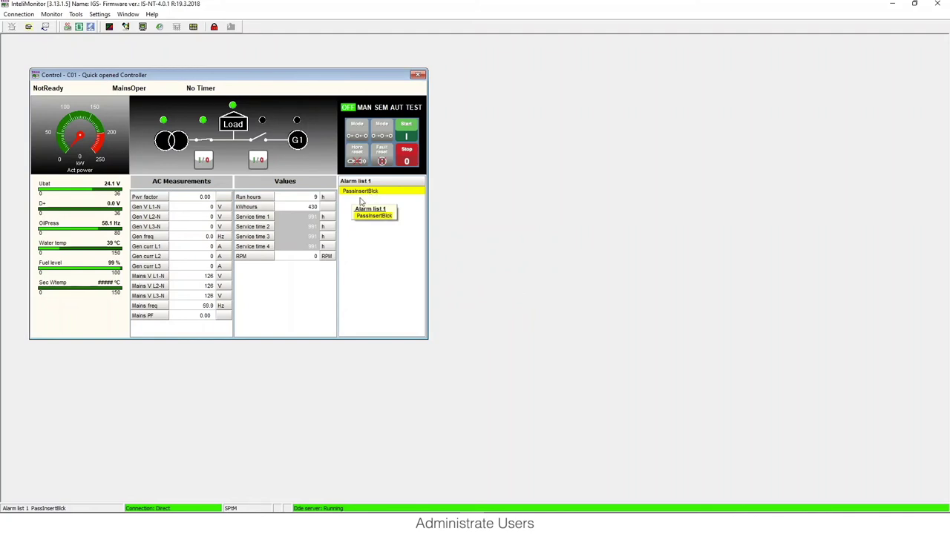
Step: Enter another wrong password to trigger the 4-minute login lock and dismiss its warning
click(214, 27)
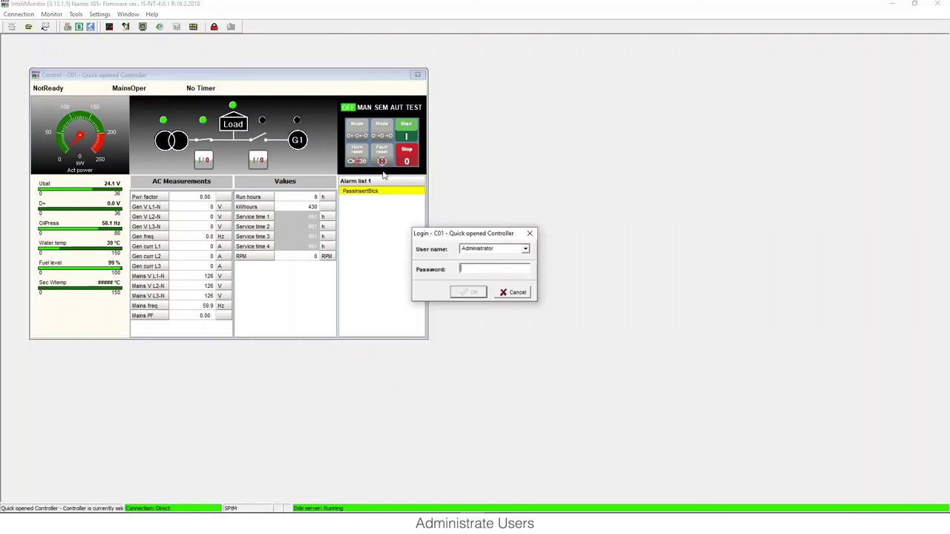
text(0)
click(474, 292)
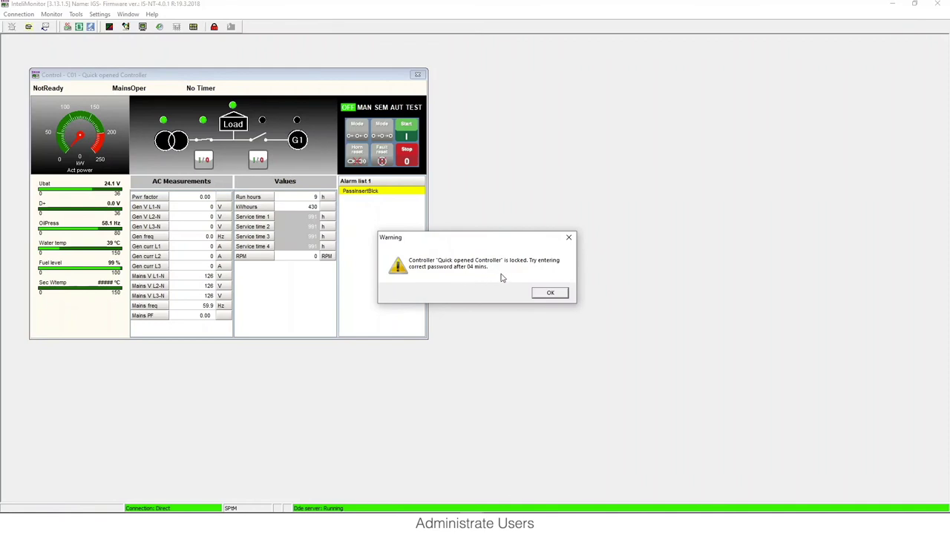
key(Return)
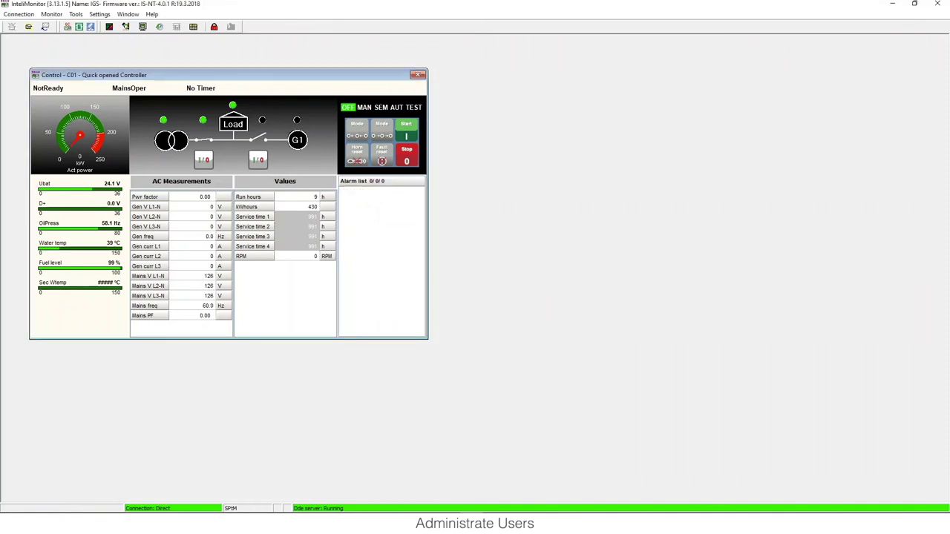